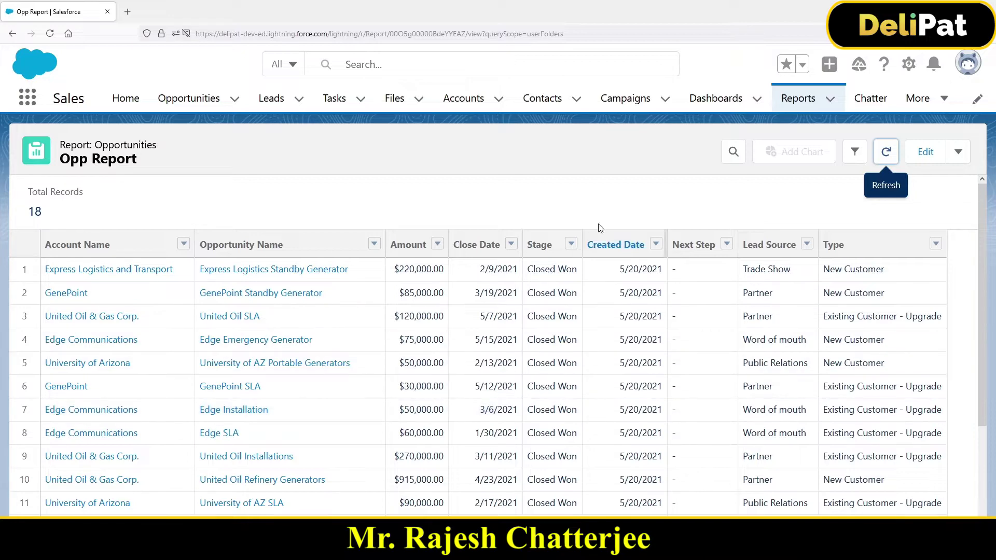
Step: Open Opp Report for editing and delete its Stage equals Closed Won filter
left_click(924, 155)
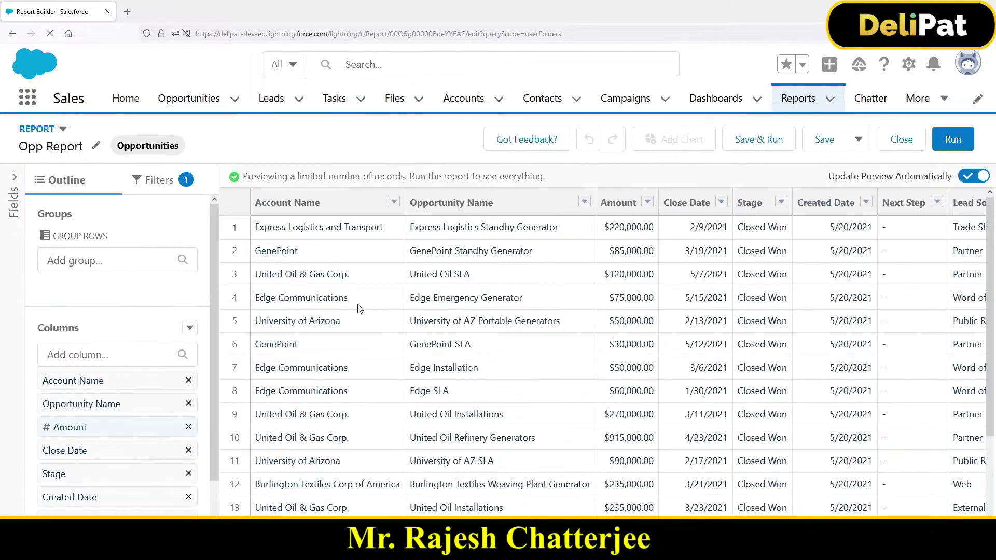
left_click(157, 186)
left_click(191, 179)
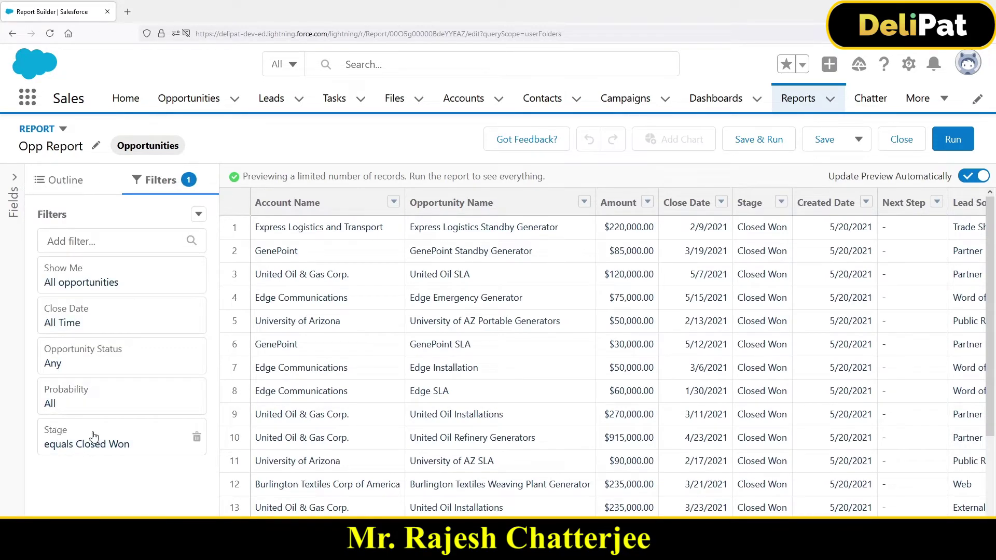
left_click(196, 439)
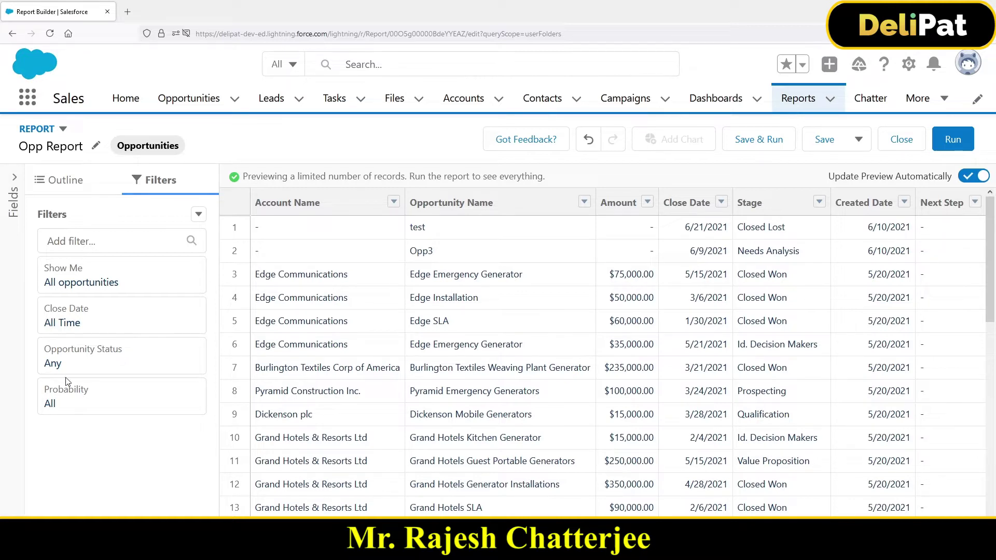
Step: Group the report rows by Stage and run the report
left_click(73, 192)
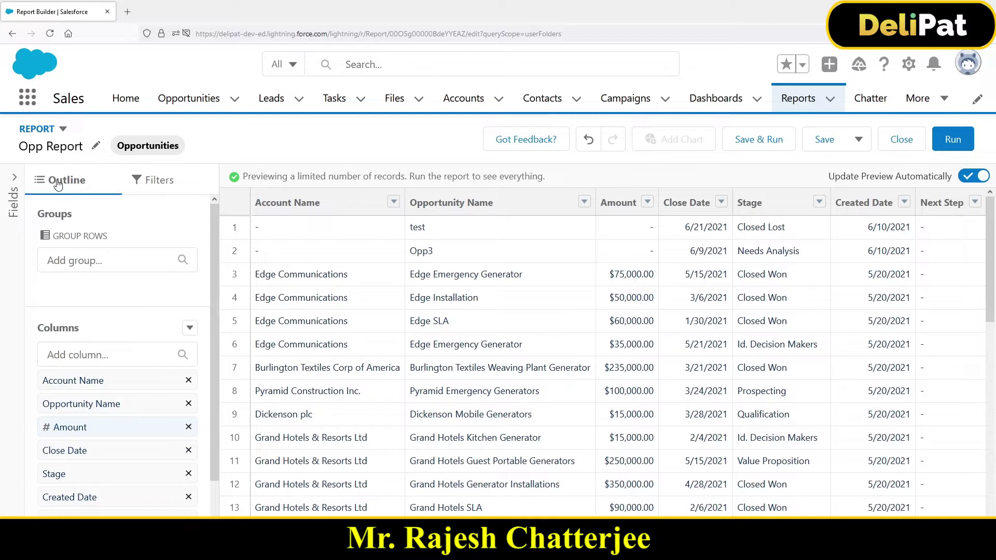
left_click(90, 262)
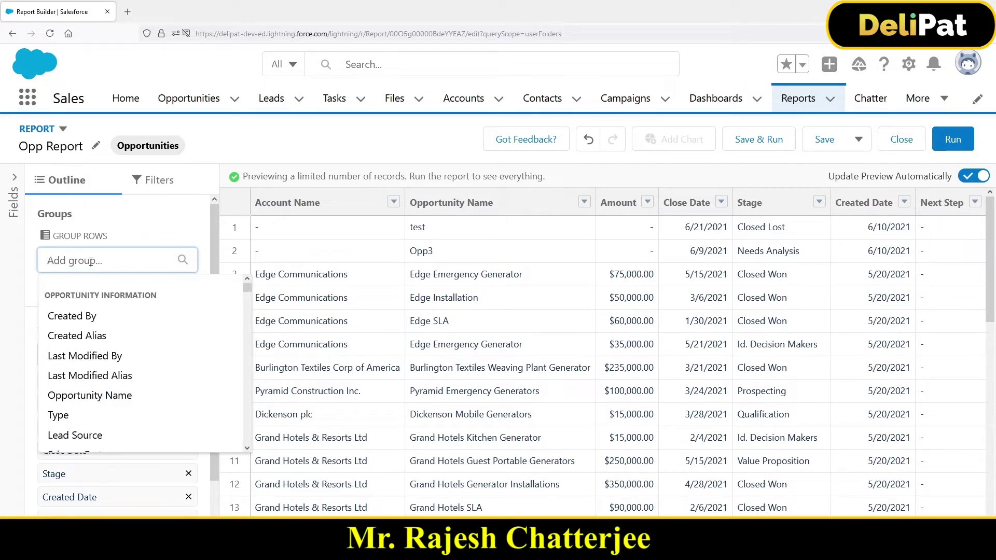
type("stage")
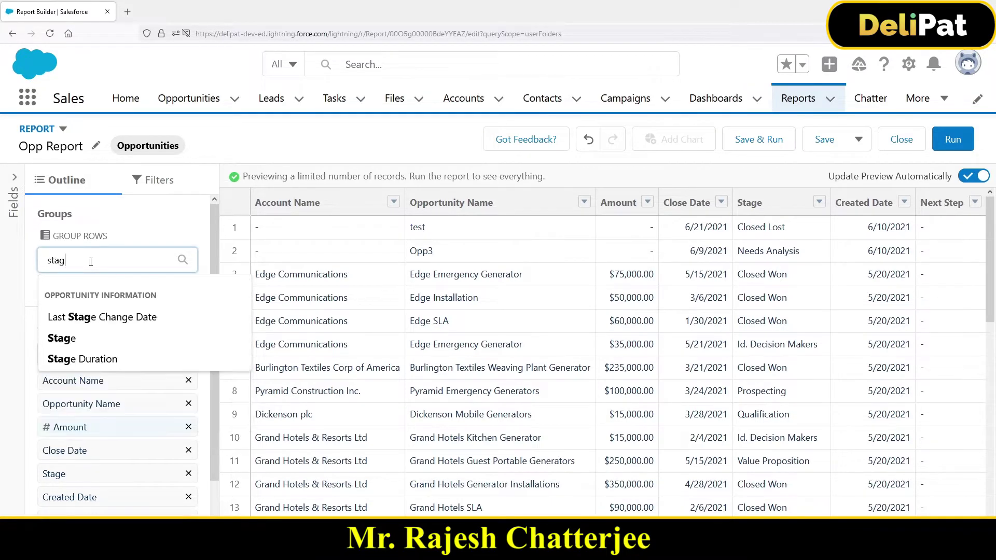
left_click(66, 340)
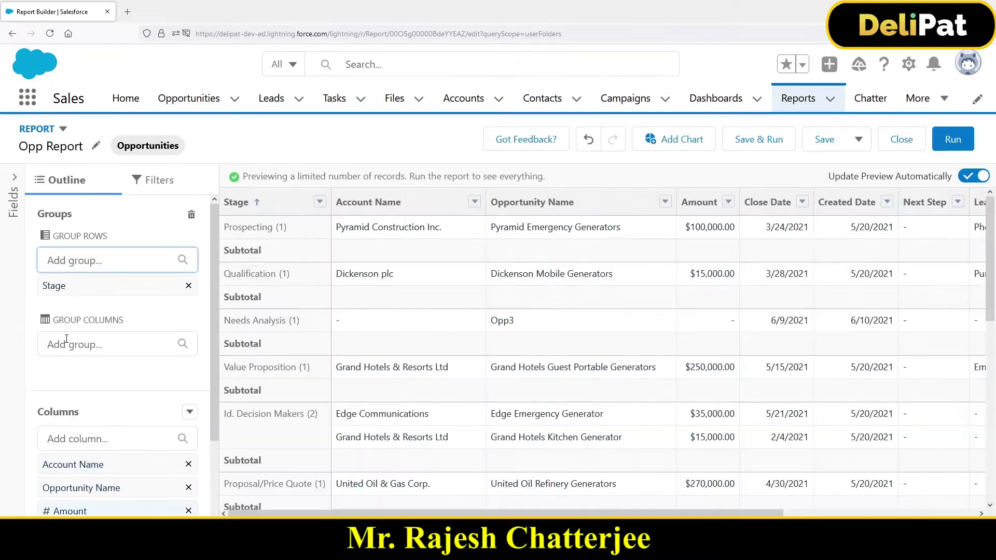
left_click(948, 141)
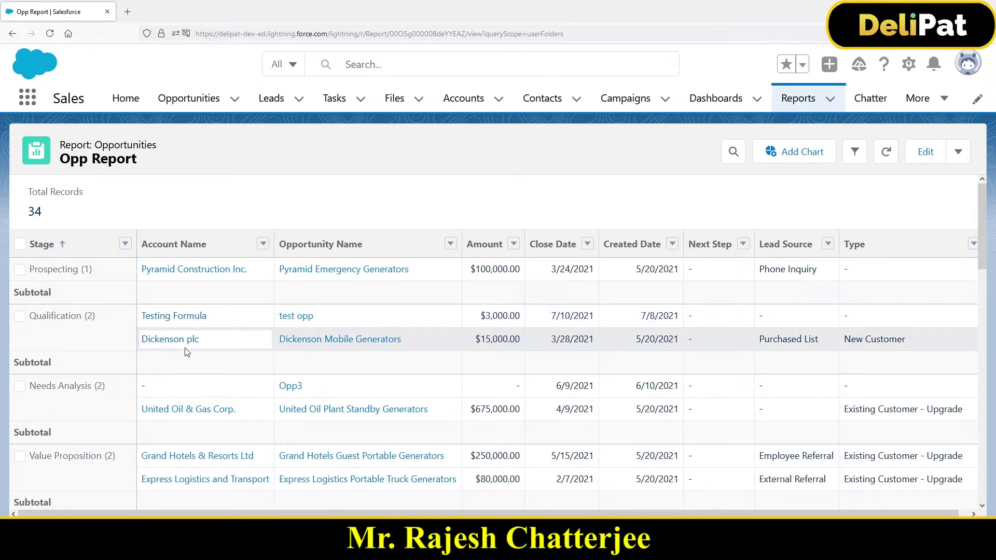
Step: Look through the opportunities grouped under each stage, including the Qualification group
scroll(132, 371, "down", 1)
scroll(130, 369, "down", 2)
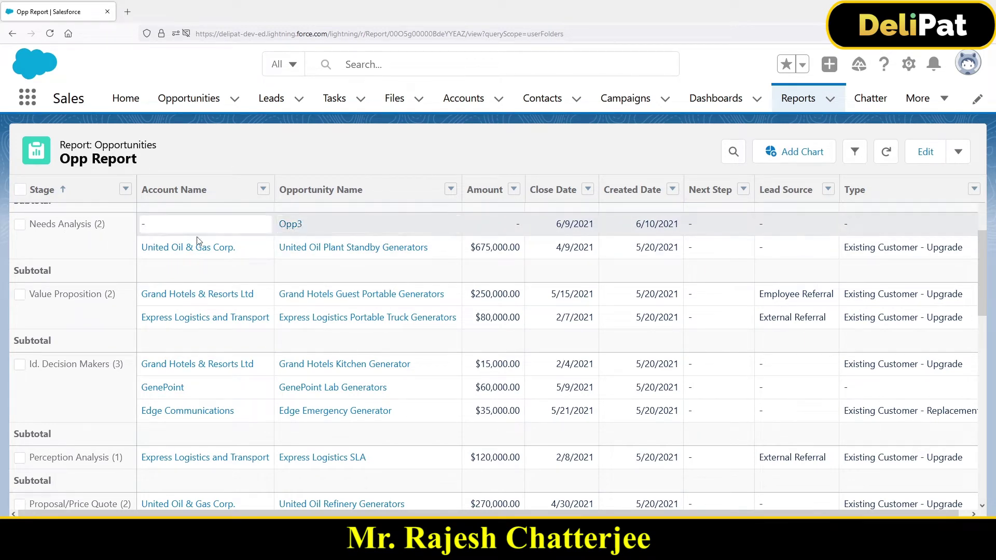
scroll(287, 258, "down", 10)
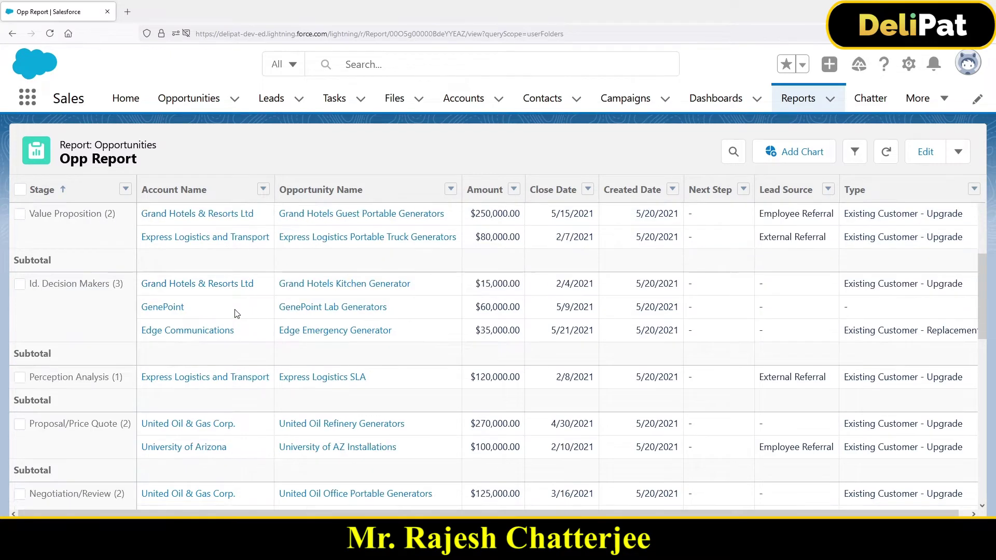
scroll(227, 316, "up", 1)
scroll(191, 319, "up", 3)
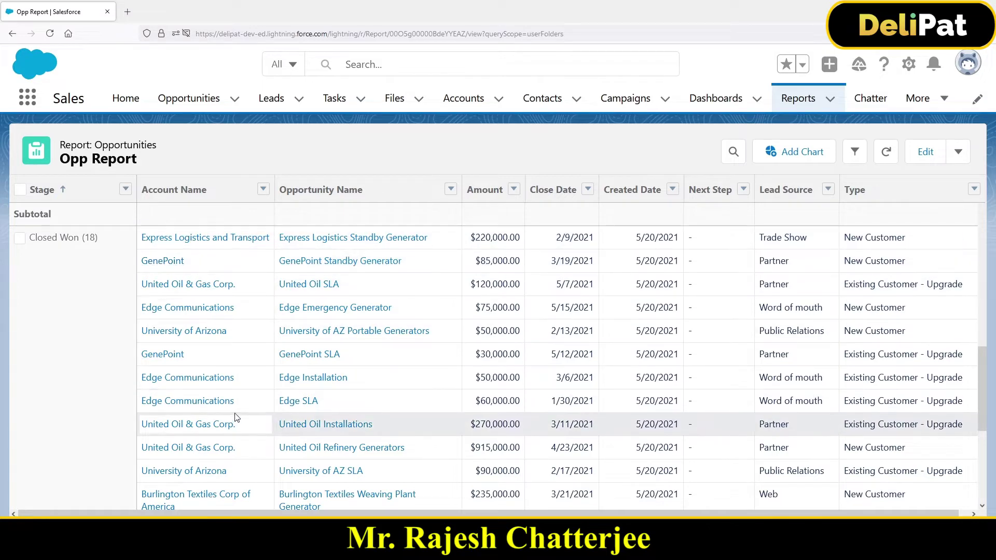
scroll(238, 410, "up", 10)
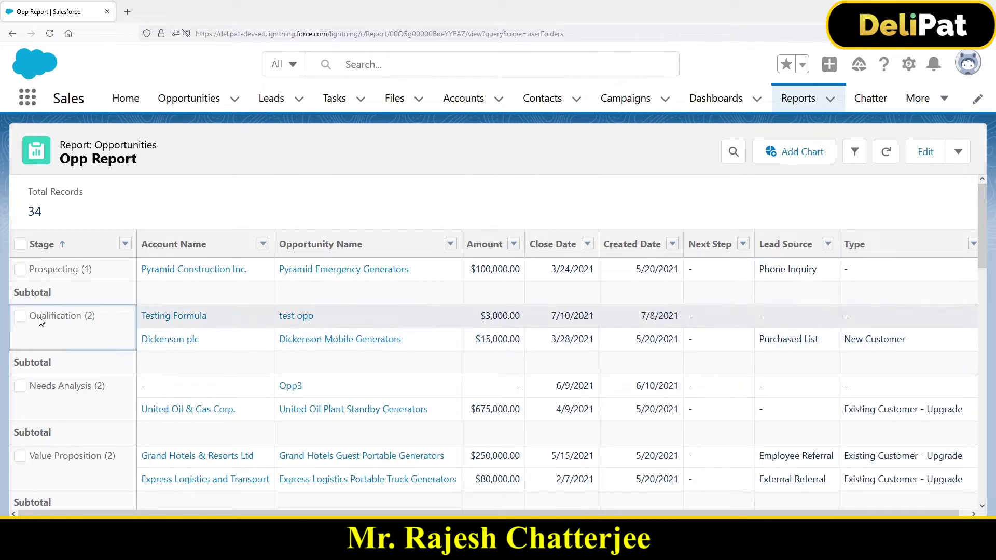
left_click_drag(41, 321, 182, 342)
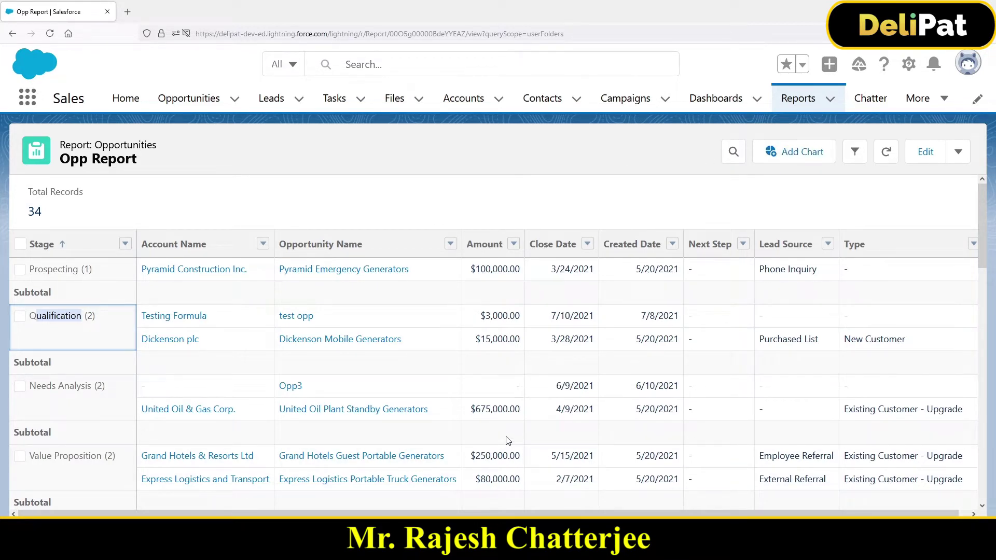
Step: Add a chart to the report and inspect the record count bars for the individual stages
left_click(802, 155)
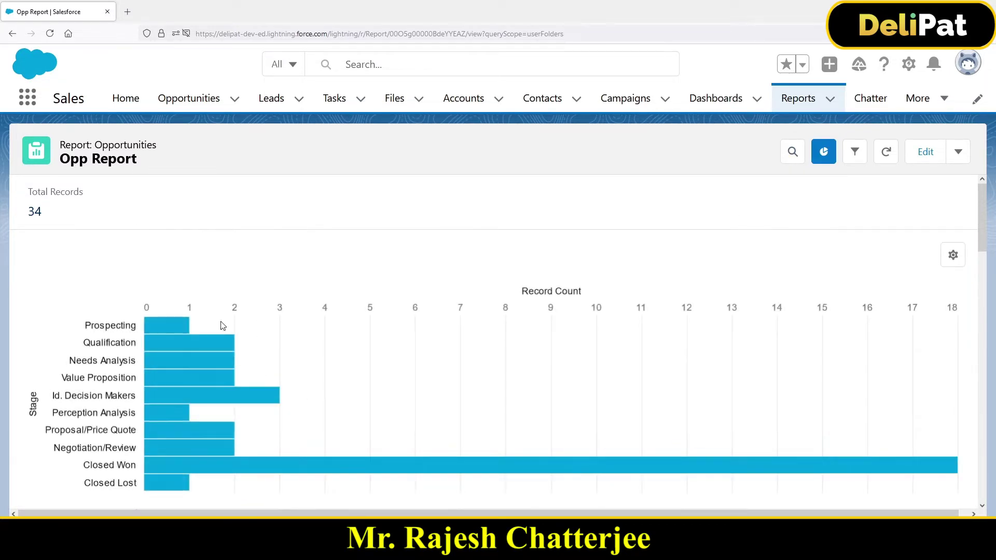
scroll(250, 438, "down", 3)
mouse_move(167, 313)
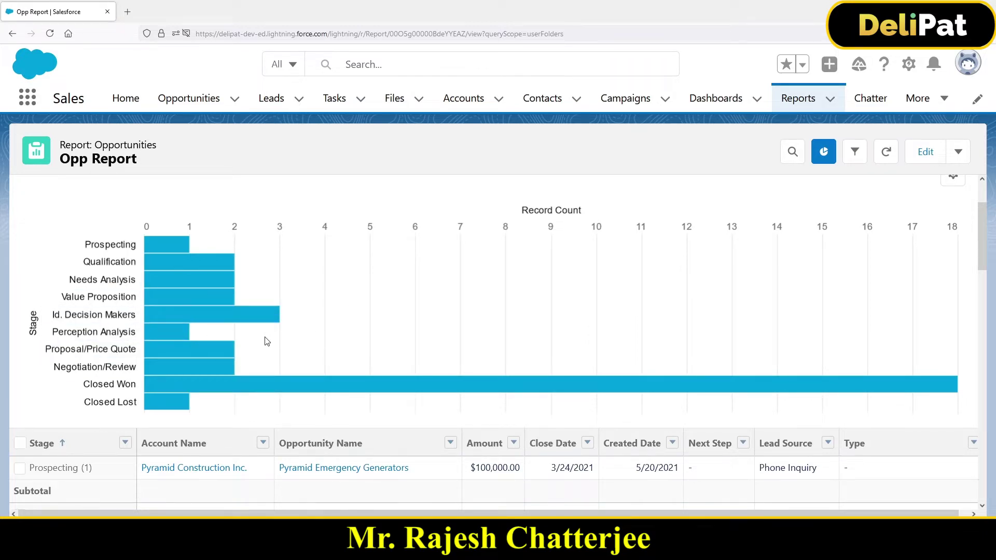
mouse_move(195, 357)
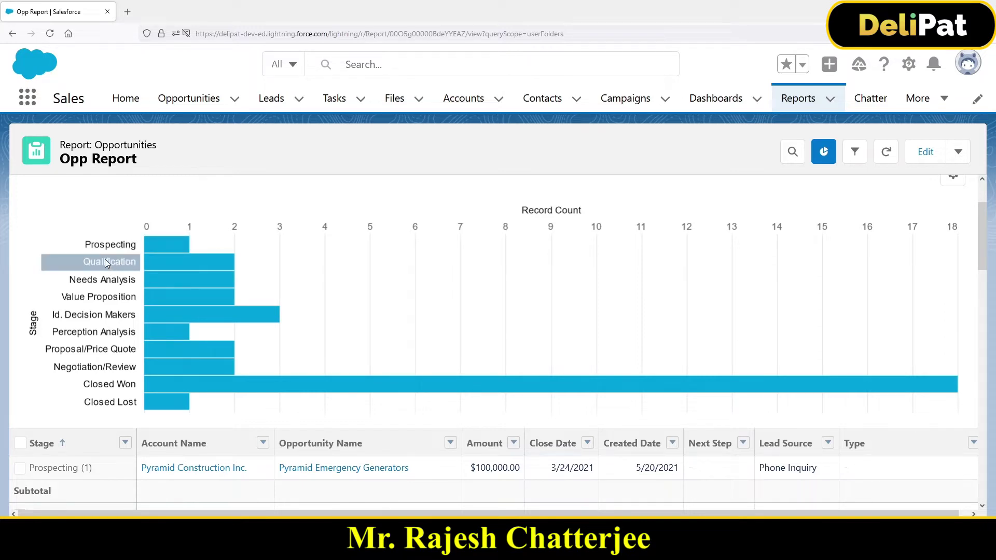
mouse_move(229, 268)
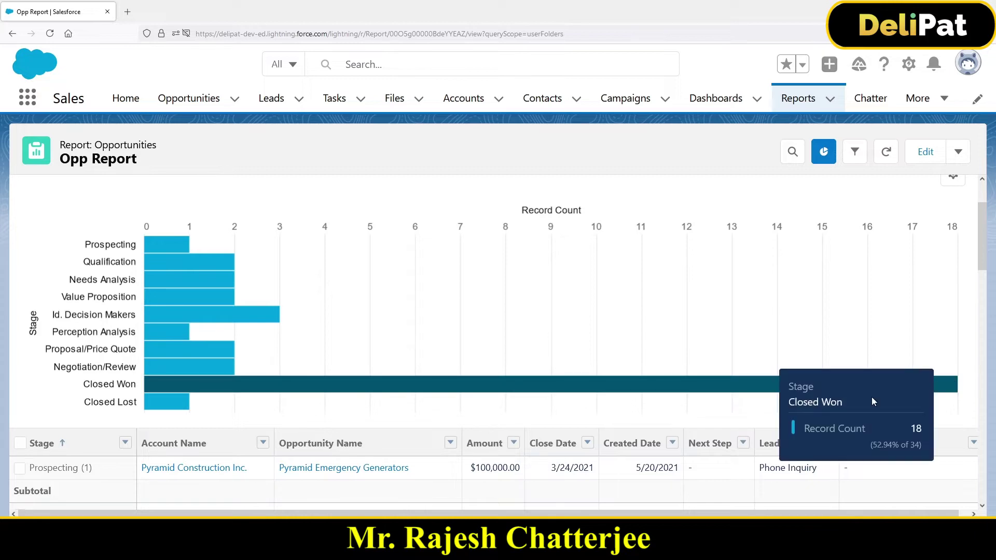
mouse_move(189, 412)
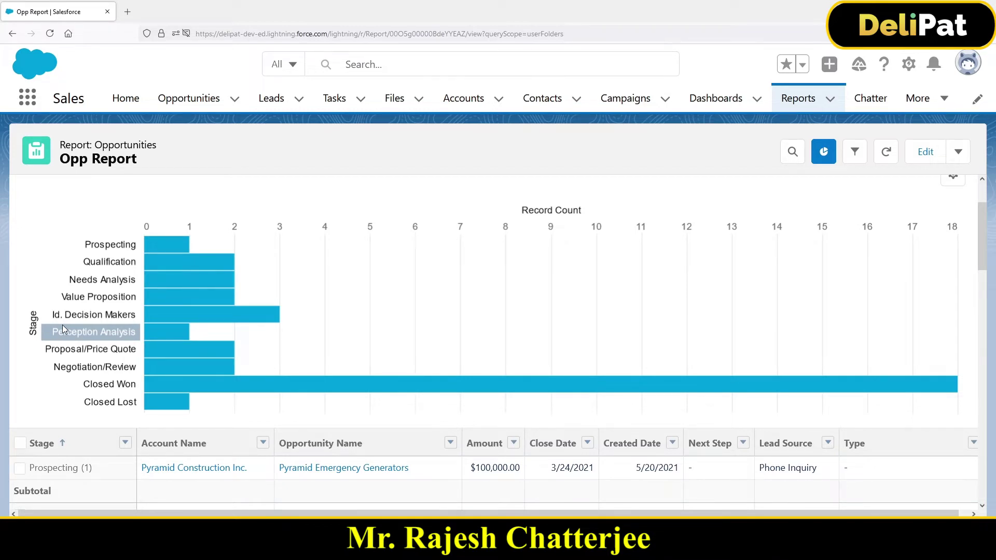
scroll(514, 332, "up", 2)
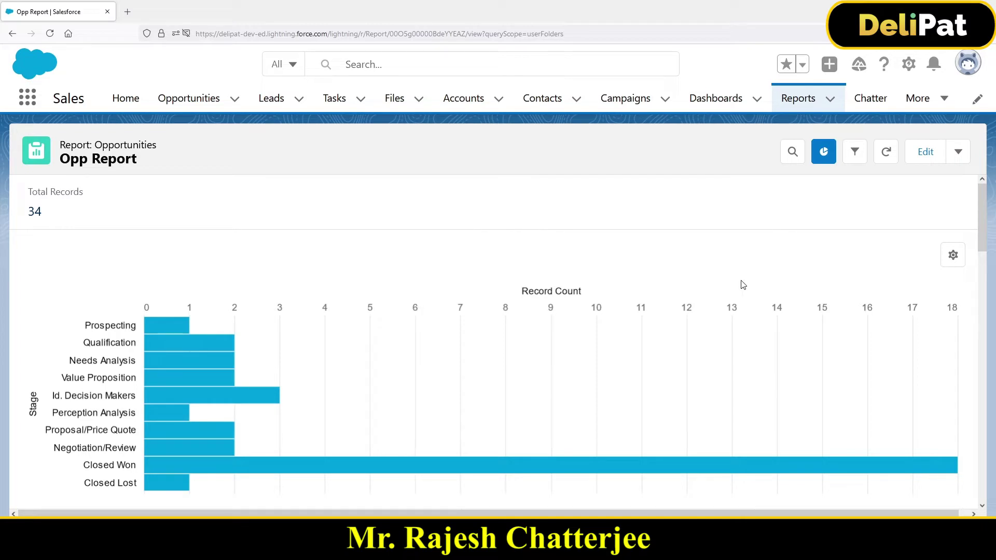
Step: Try the Column, Line and Donut chart types, and display the chart as a Funnel
left_click(954, 256)
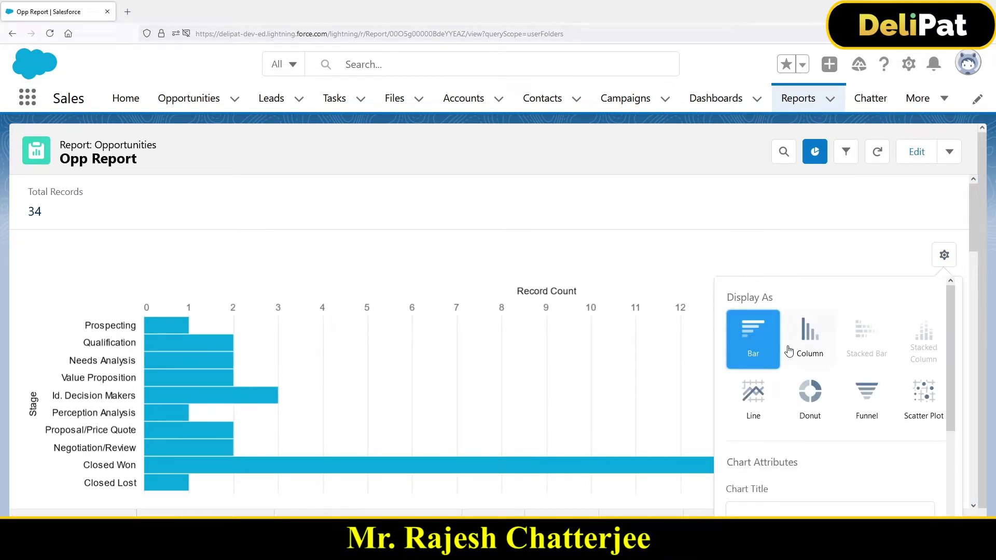
left_click(812, 346)
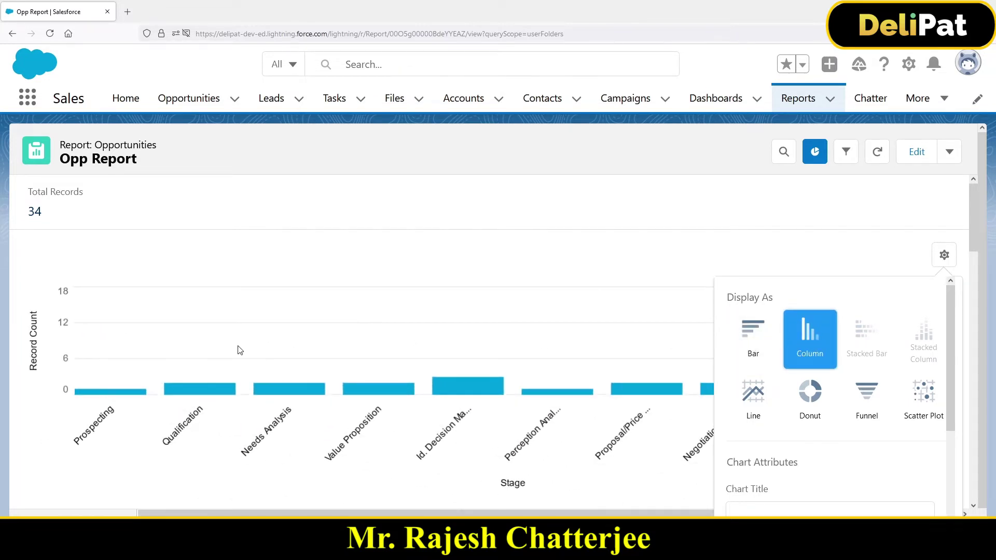
scroll(238, 349, "down", 3)
scroll(240, 350, "up", 3)
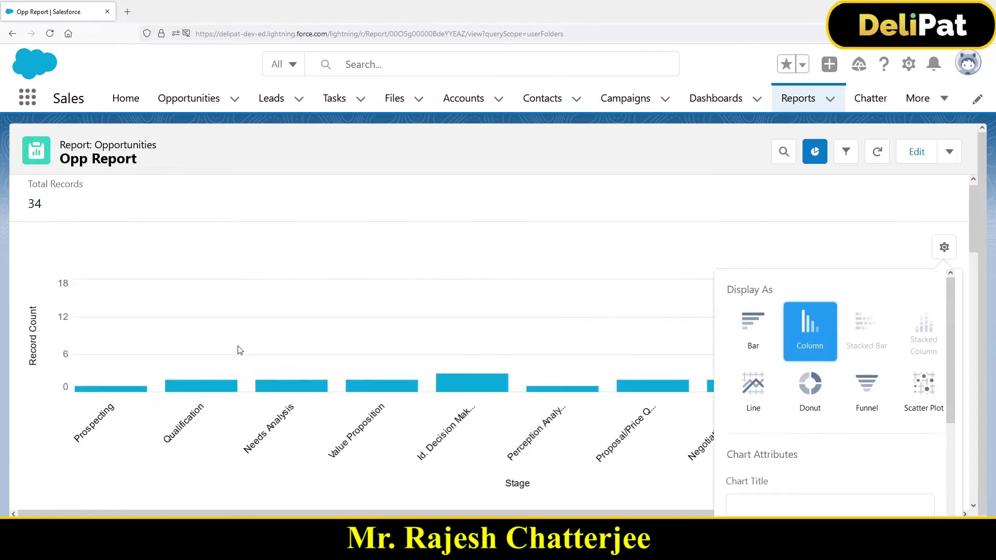
left_click(752, 393)
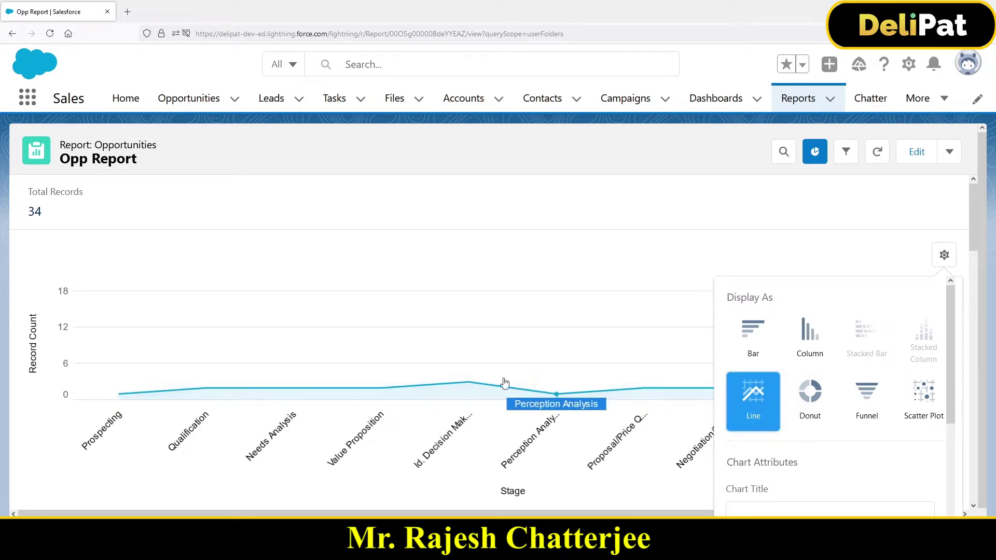
left_click(812, 394)
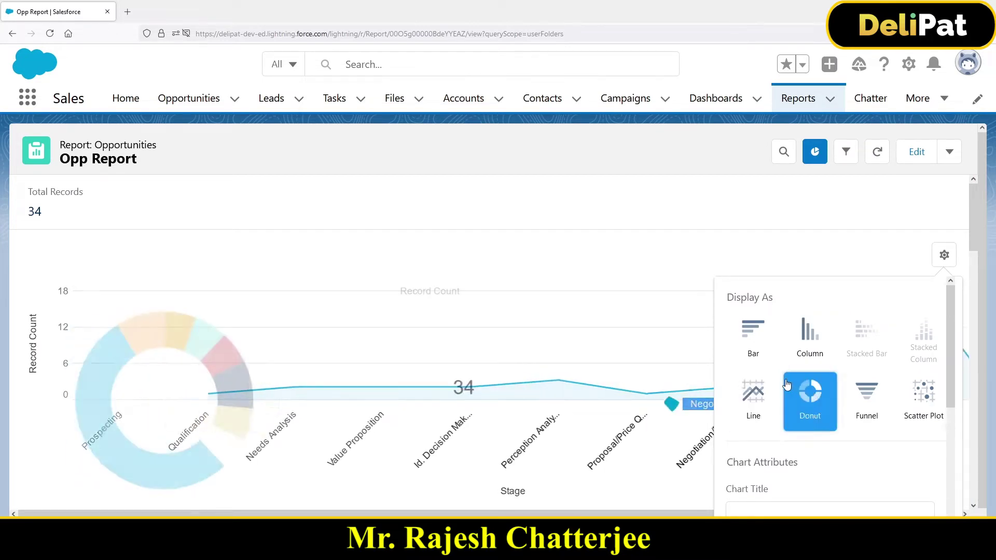
left_click(874, 408)
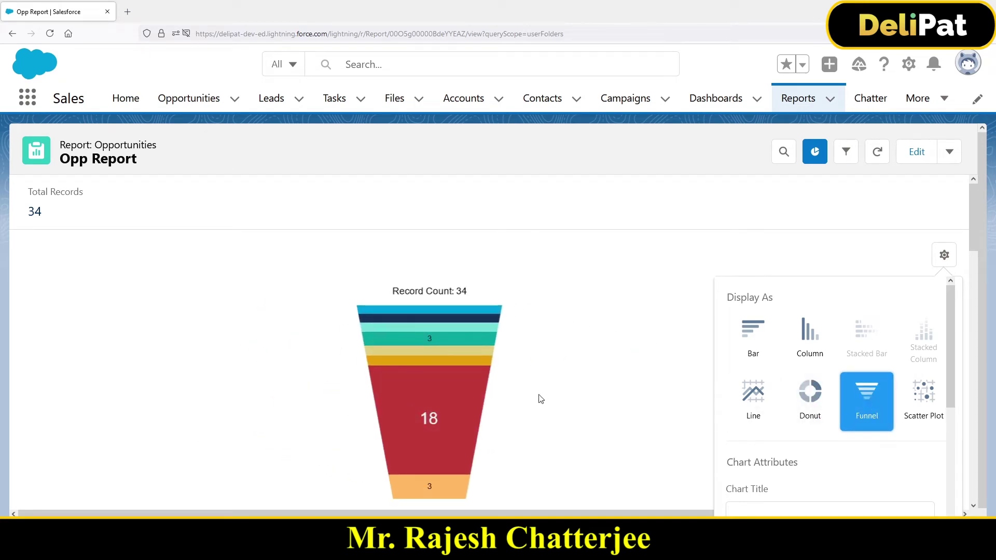
left_click(942, 254)
scroll(627, 390, "down", 3)
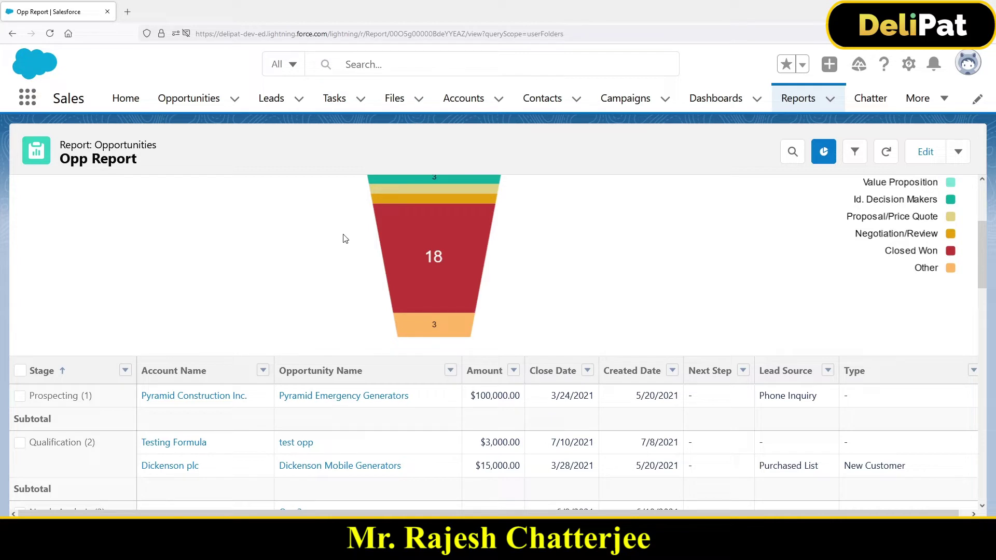
Step: Return to editing the report, remove the Stage row grouping and add Stage again as a row group
left_click(932, 160)
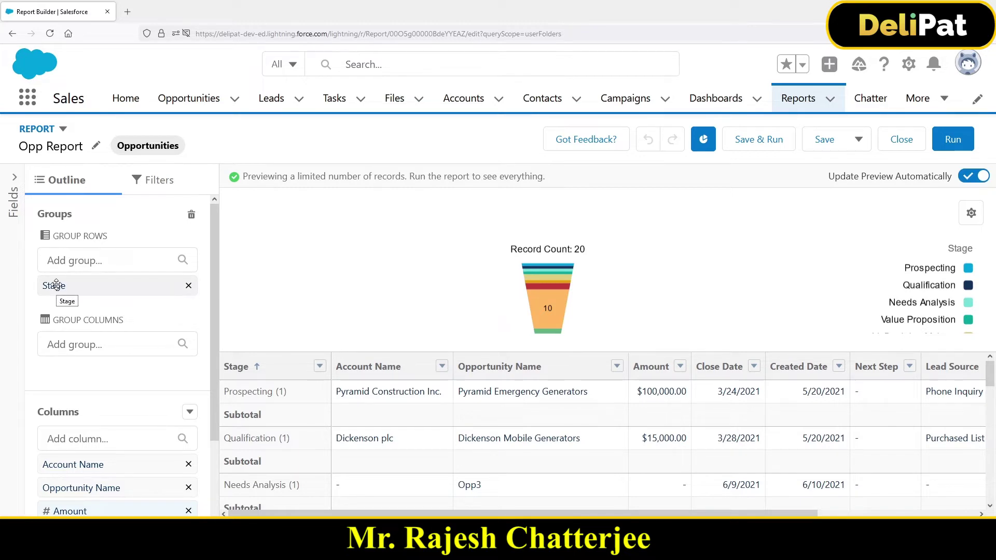
left_click(188, 285)
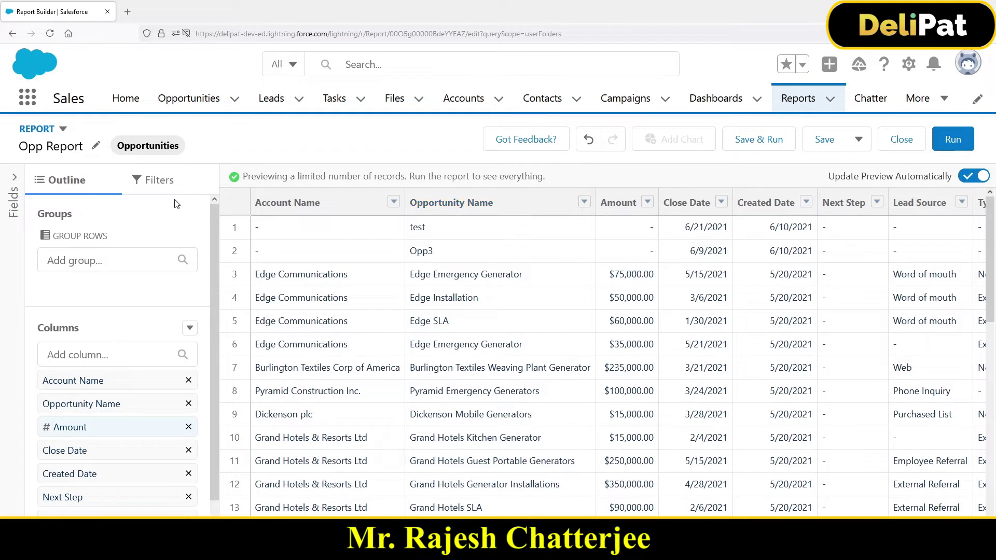
left_click(160, 265)
type("stage")
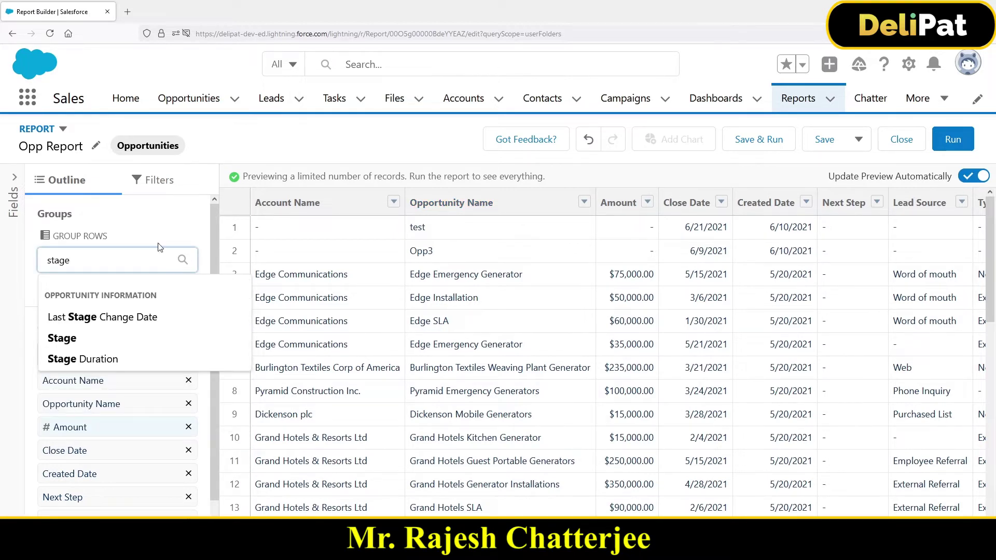
left_click(80, 338)
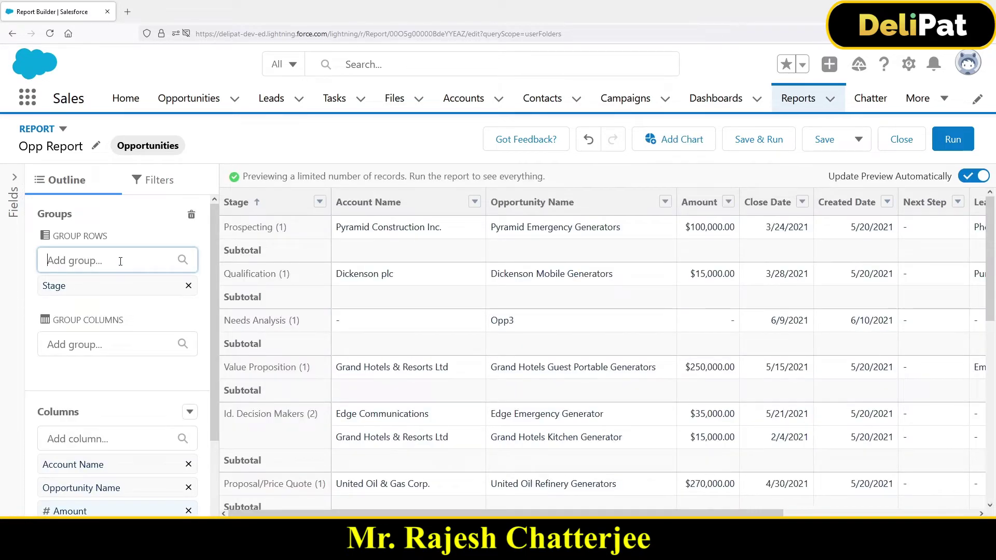
Step: Add the opportunity Type as a second row grouping under Stage and run the report to review the Prospecting group
left_click(119, 260)
type("type")
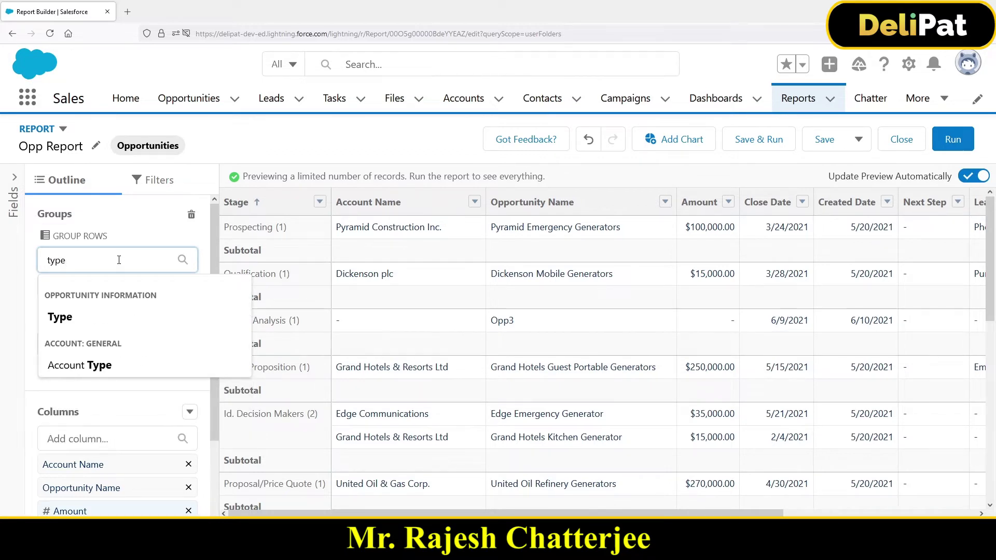
left_click(68, 326)
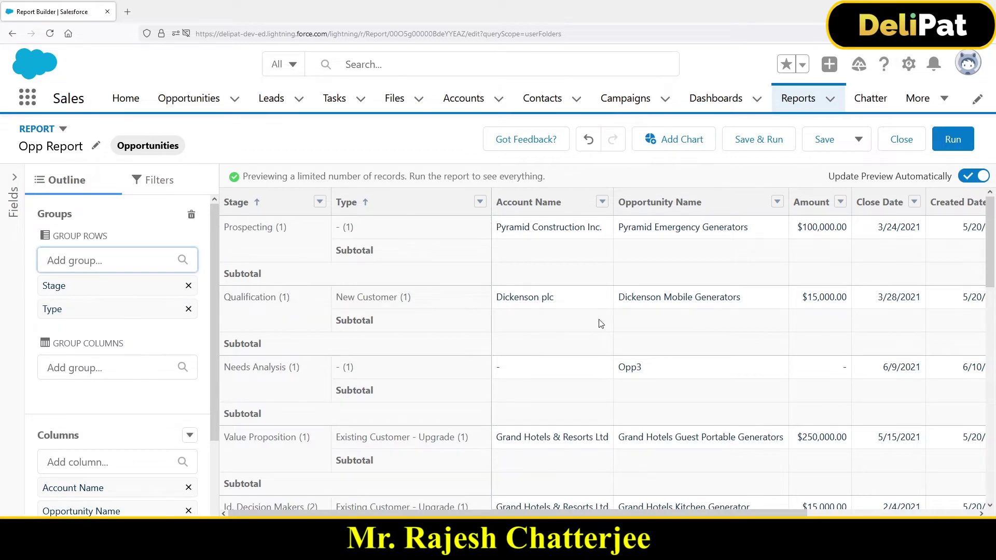
left_click(959, 139)
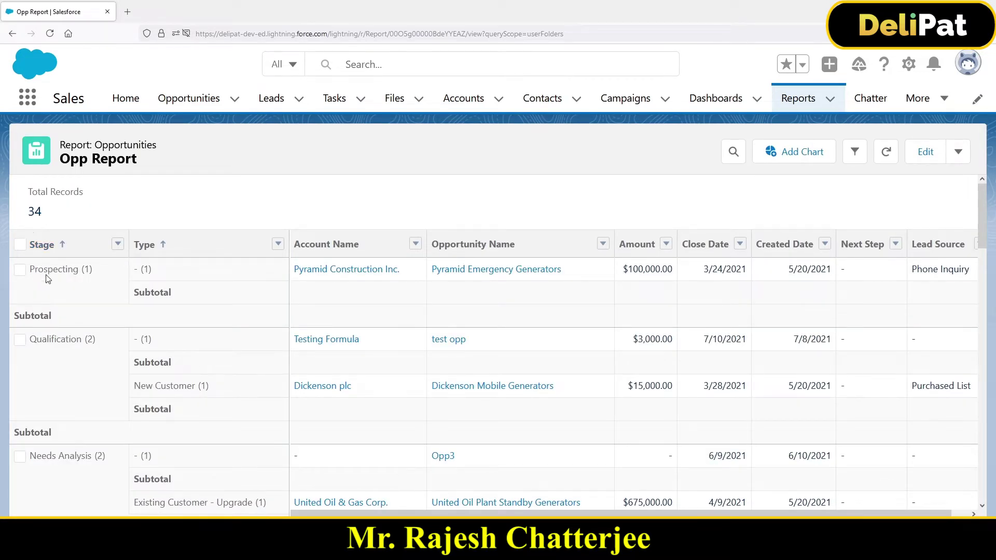
left_click_drag(73, 270, 35, 270)
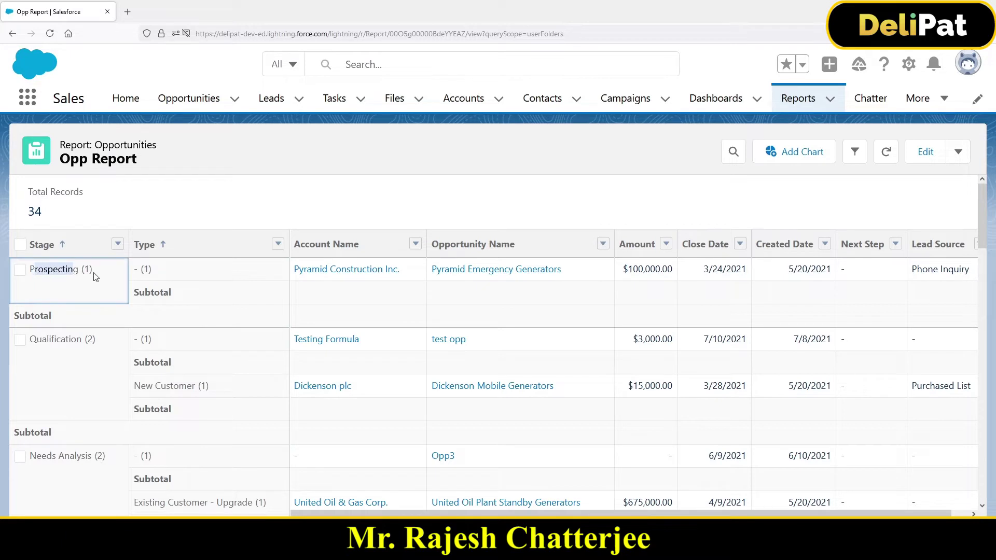
left_click(140, 273)
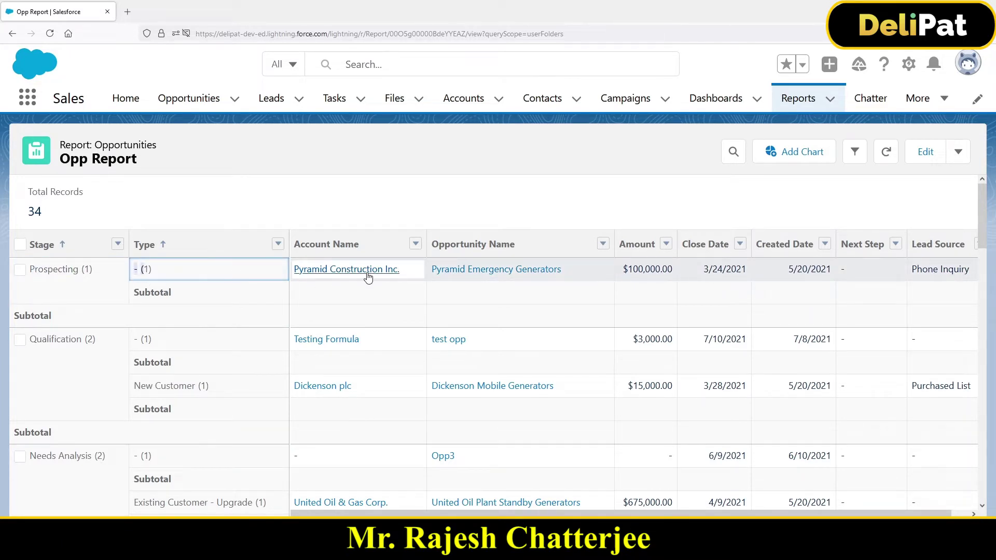
Step: Review the Type subgroups under the Qualification and Value Proposition stages in the grouped report
left_click_drag(79, 342, 37, 345)
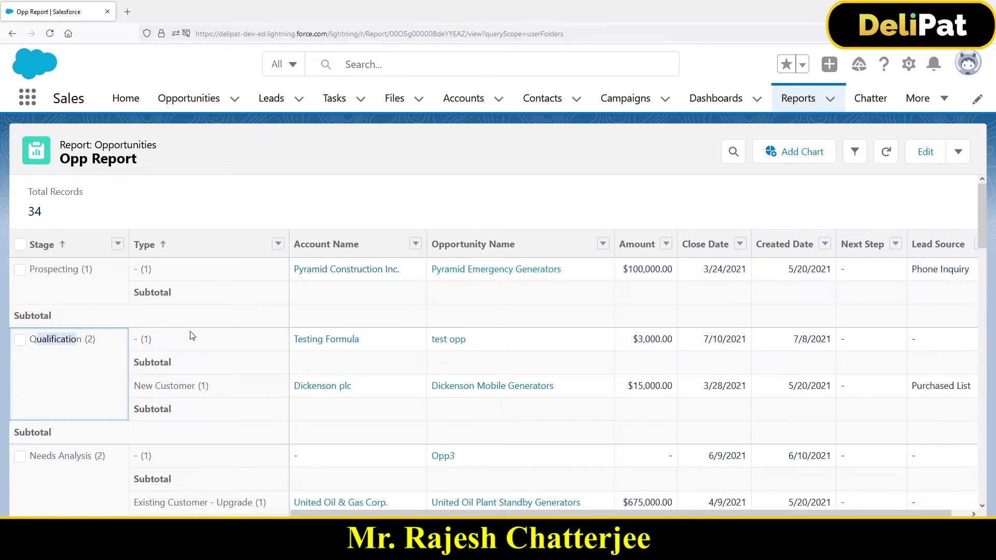
scroll(312, 334, "down", 1)
scroll(312, 333, "down", 1)
left_click(64, 259)
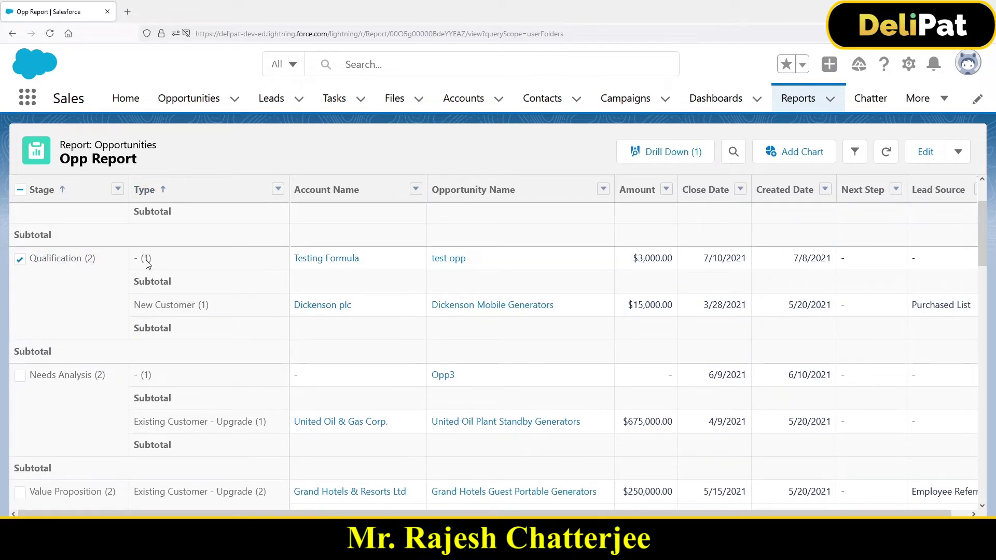
scroll(110, 360, "down", 3)
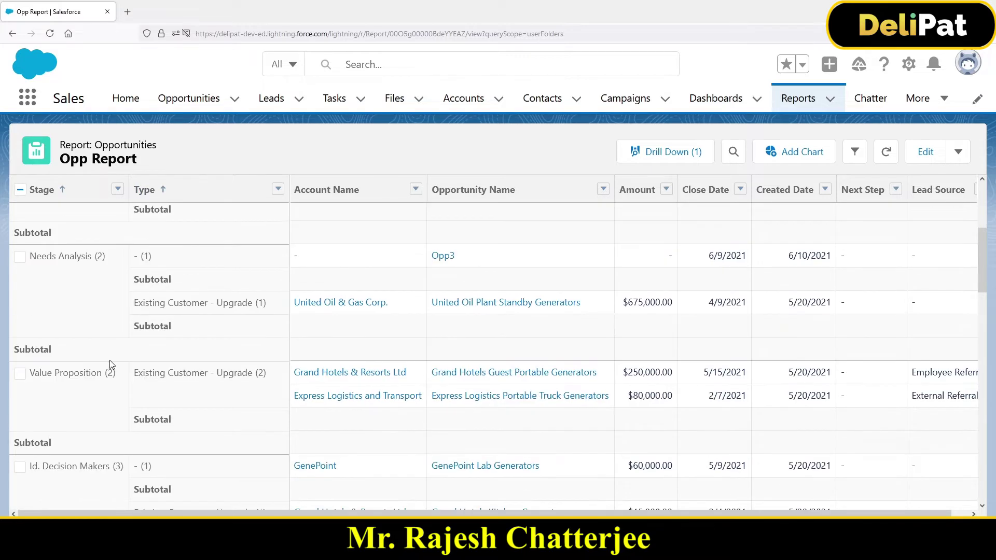
left_click_drag(109, 337, 35, 337)
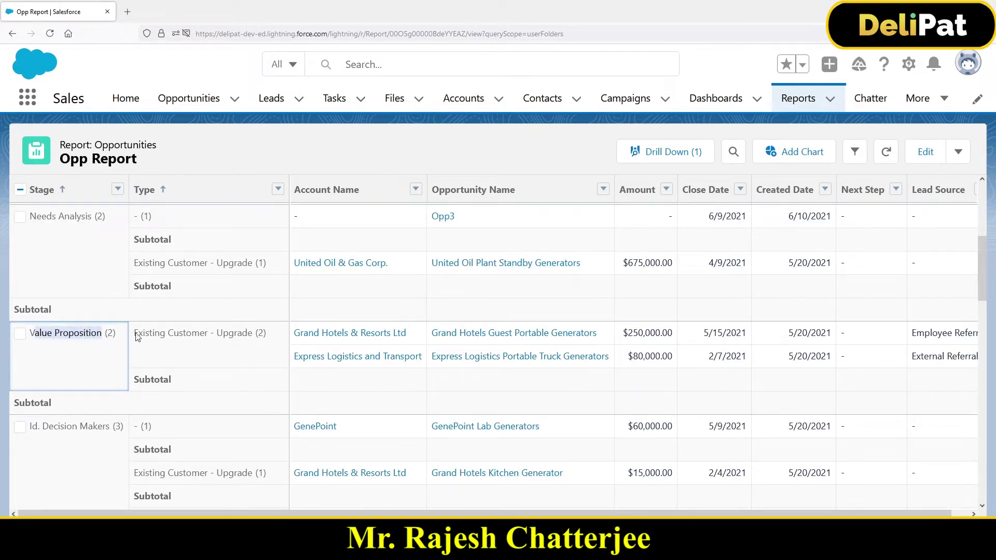
left_click_drag(140, 340, 229, 337)
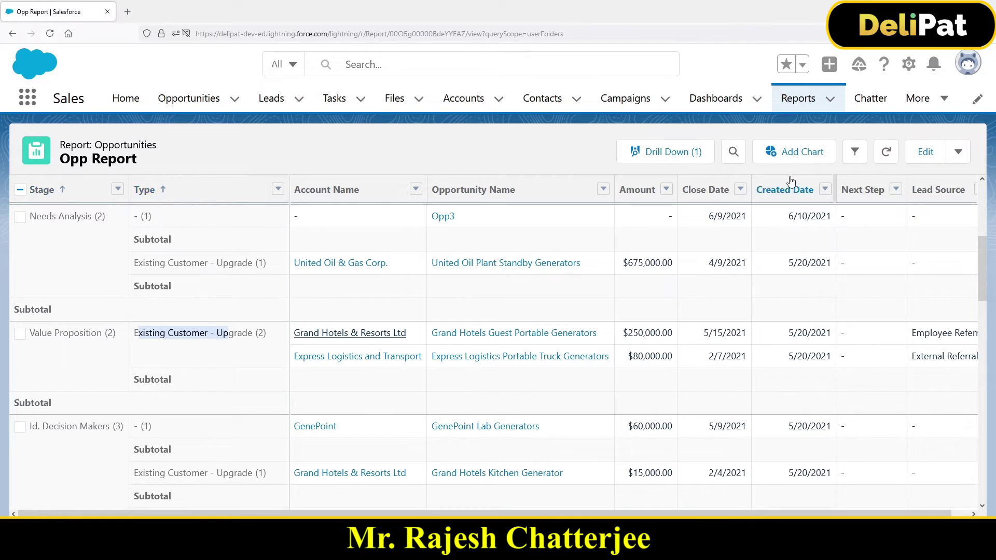
Step: Add a chart to the report and set its Y-axis to Type, with Record Count on the X-axis
left_click(803, 153)
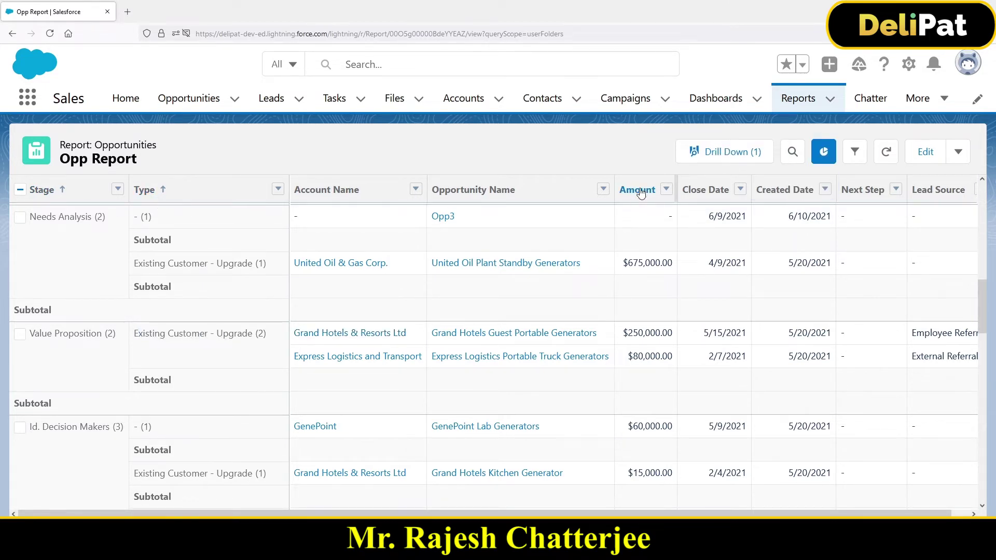
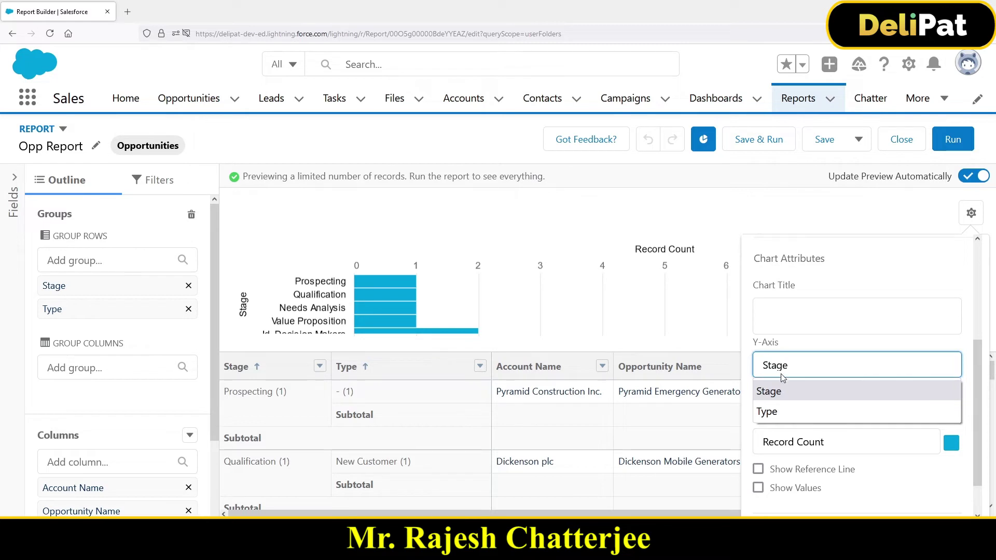
left_click(840, 451)
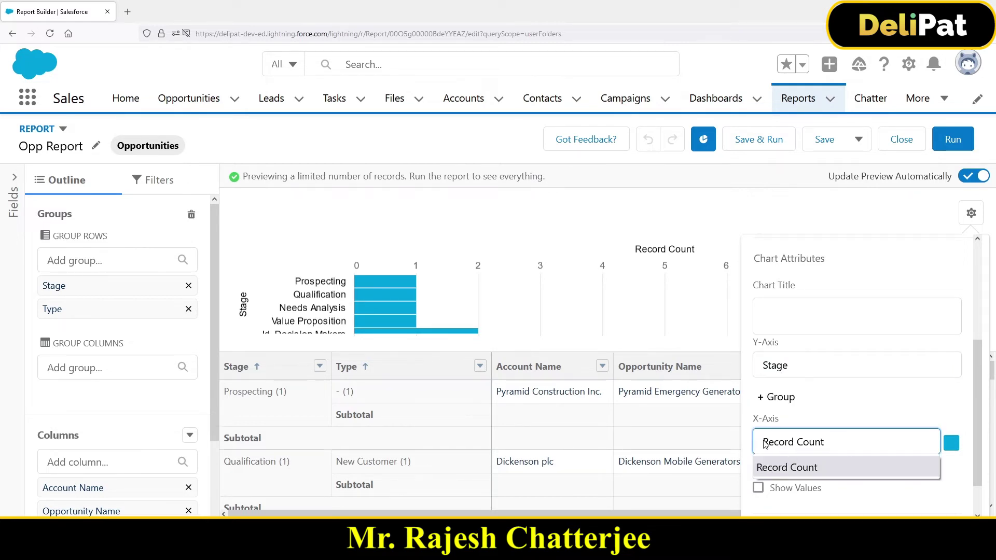
left_click(808, 374)
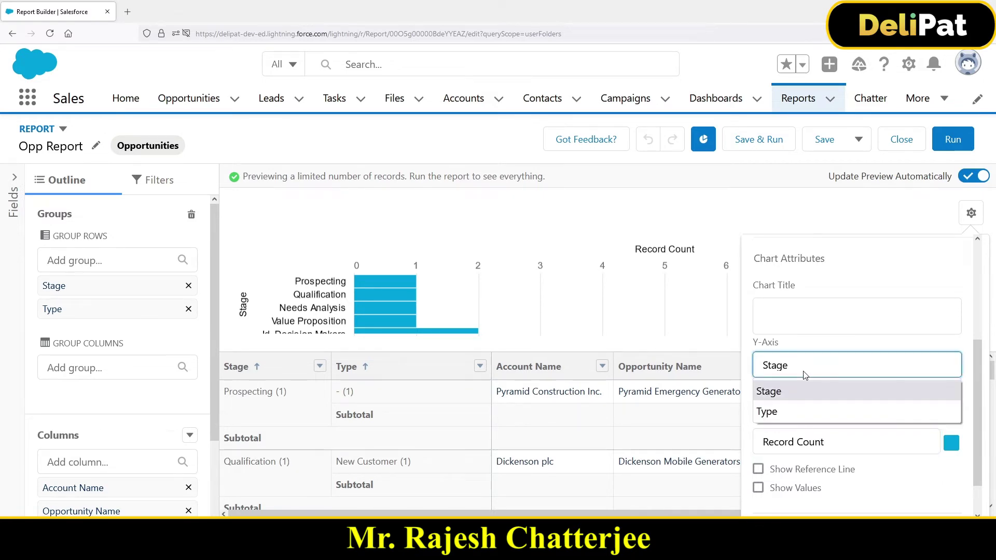
left_click(773, 412)
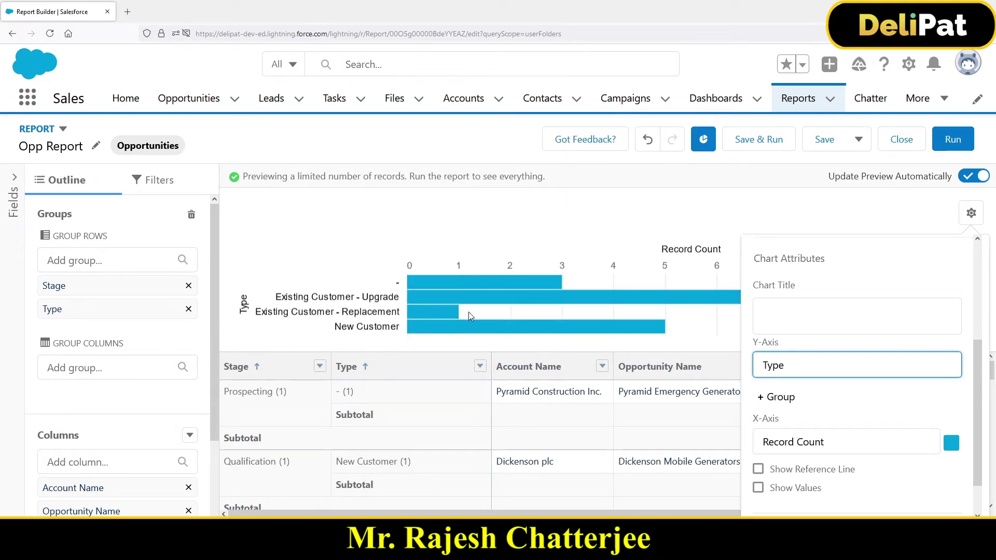
left_click(972, 212)
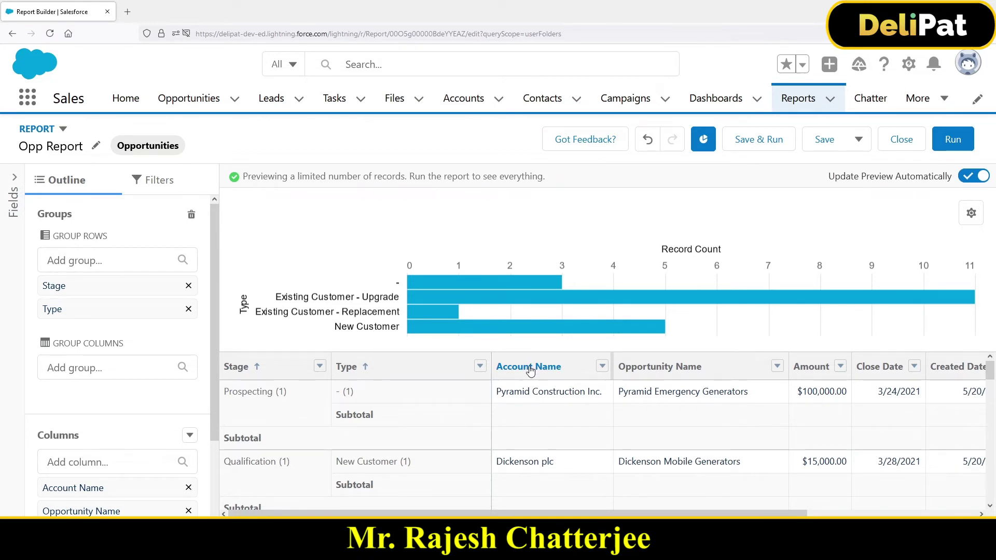
Step: Show values on the chart's bars and add Stage as a second group alongside Type on the Y-axis
left_click(972, 214)
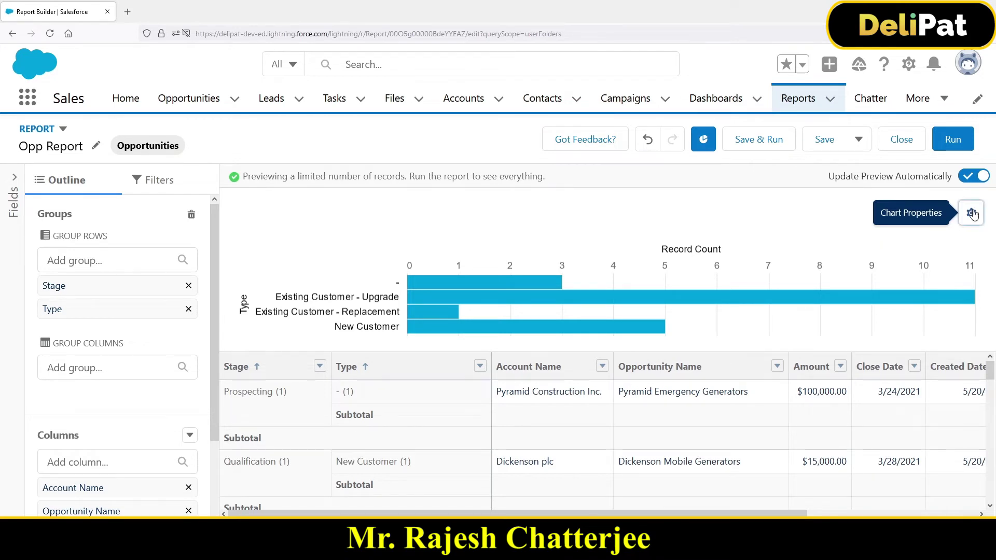
scroll(824, 413, "down", 5)
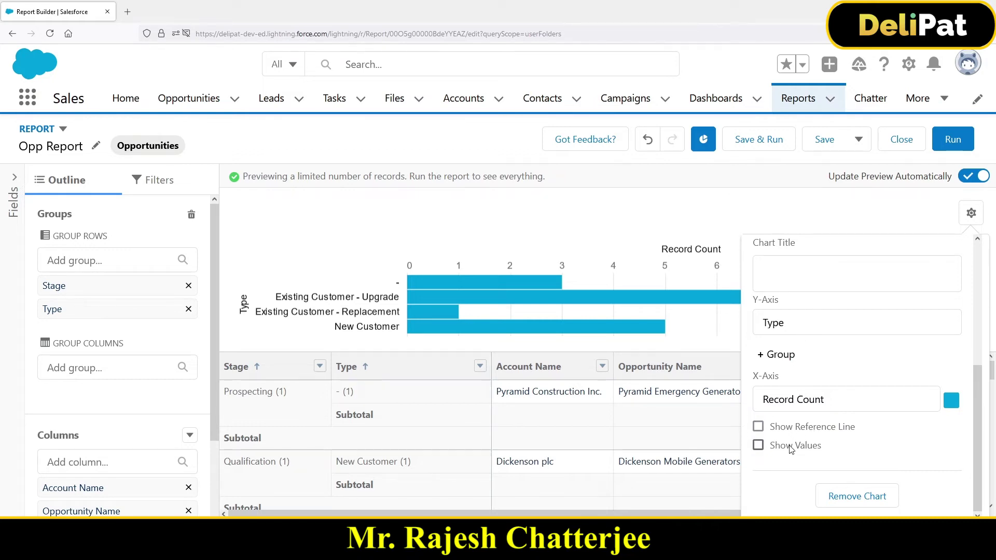
left_click(758, 446)
left_click(755, 443)
left_click(756, 444)
scroll(843, 369, "up", 1)
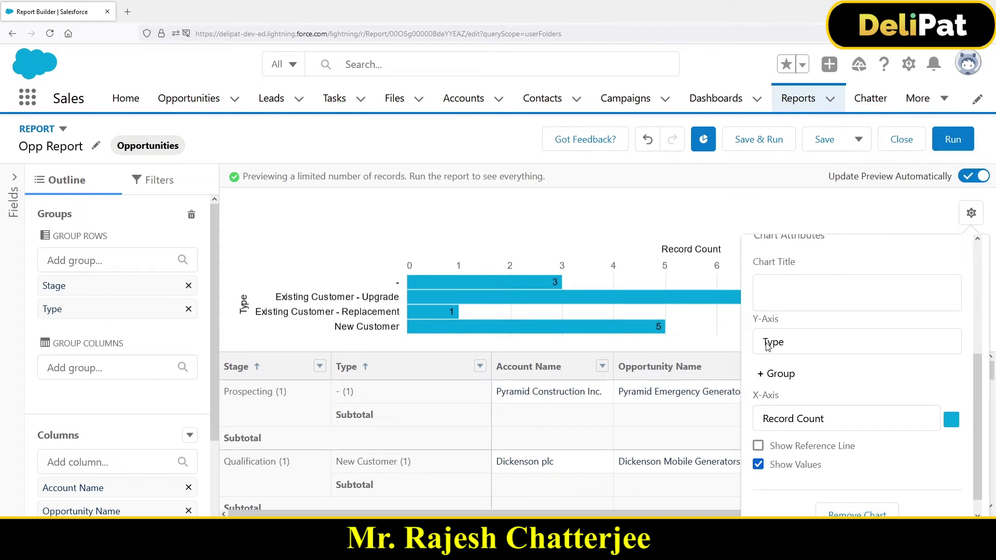
left_click(776, 378)
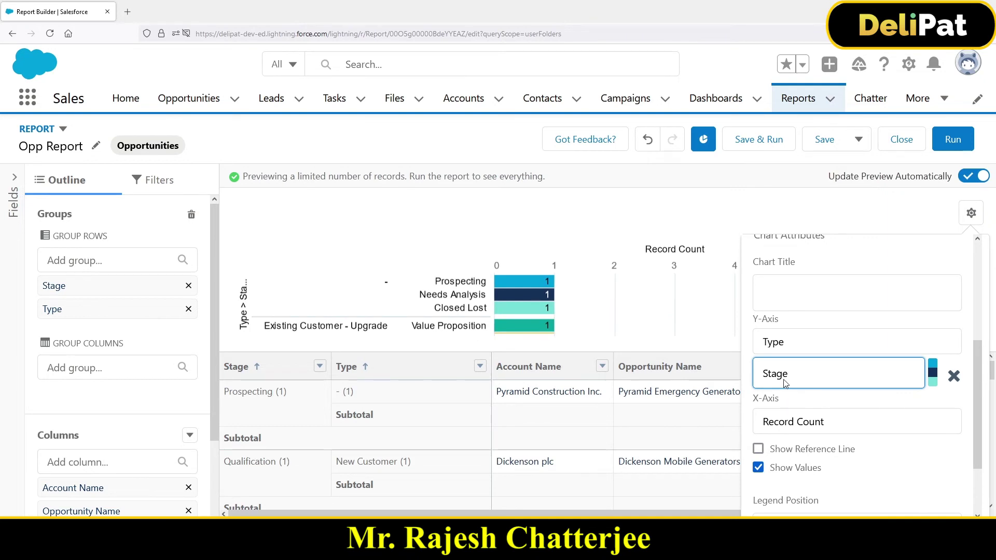
left_click(971, 213)
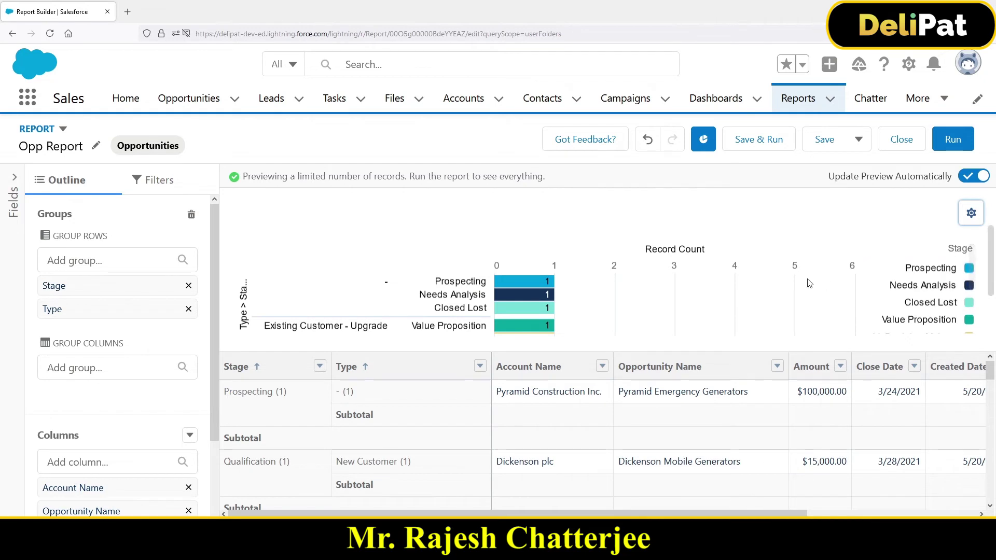
Step: Display the report chart as a Donut
left_click(969, 218)
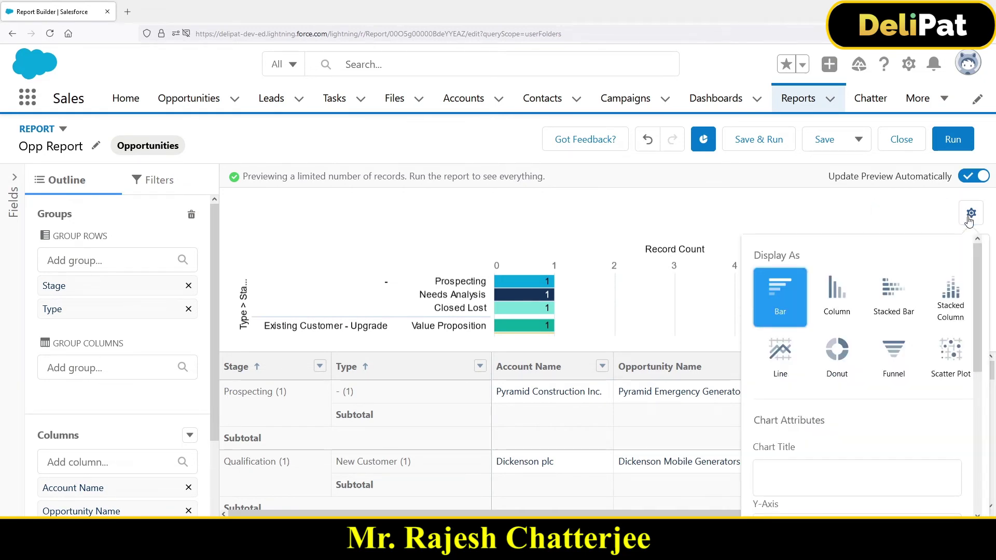
left_click(836, 363)
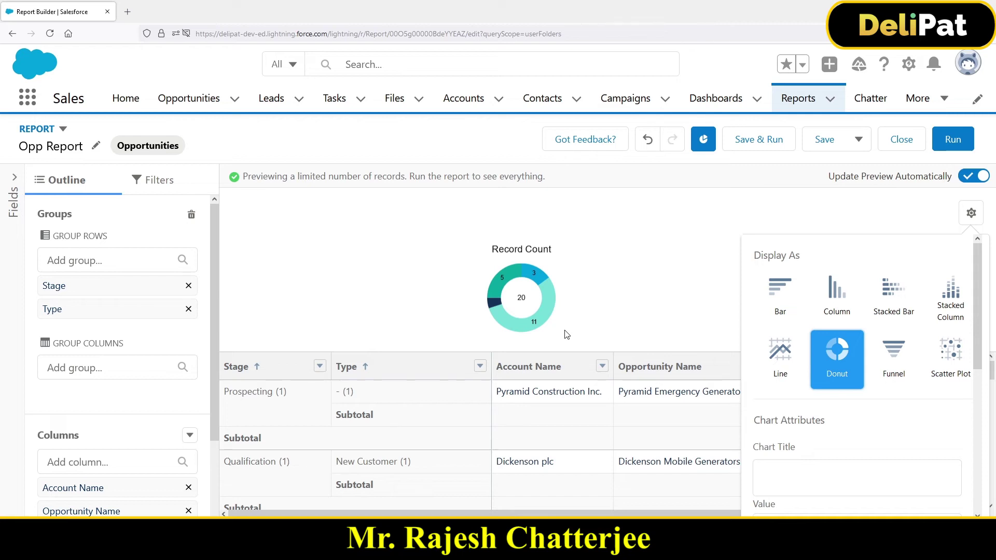
left_click(484, 348)
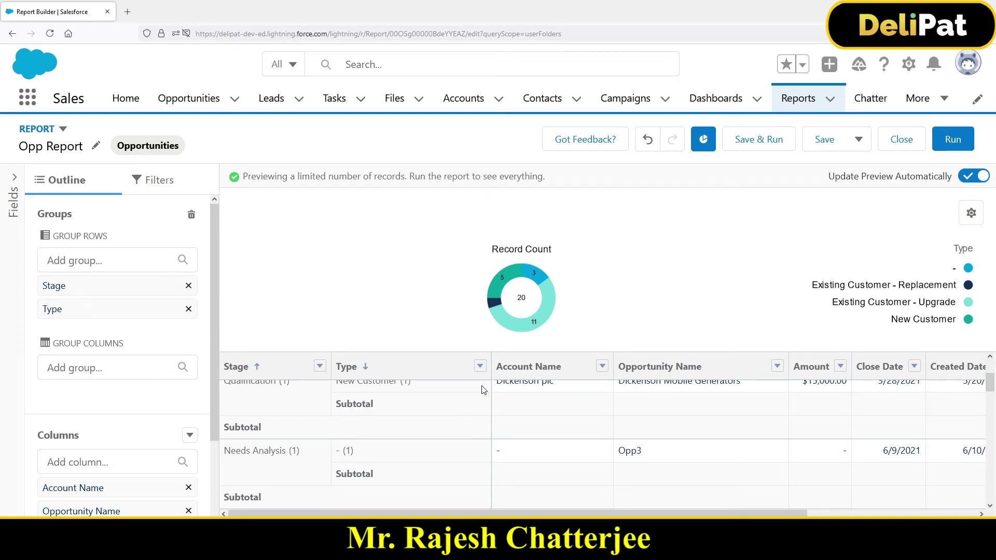
Step: Take Type out of the row grouping by making it a detail column
left_click(480, 367)
left_click(481, 366)
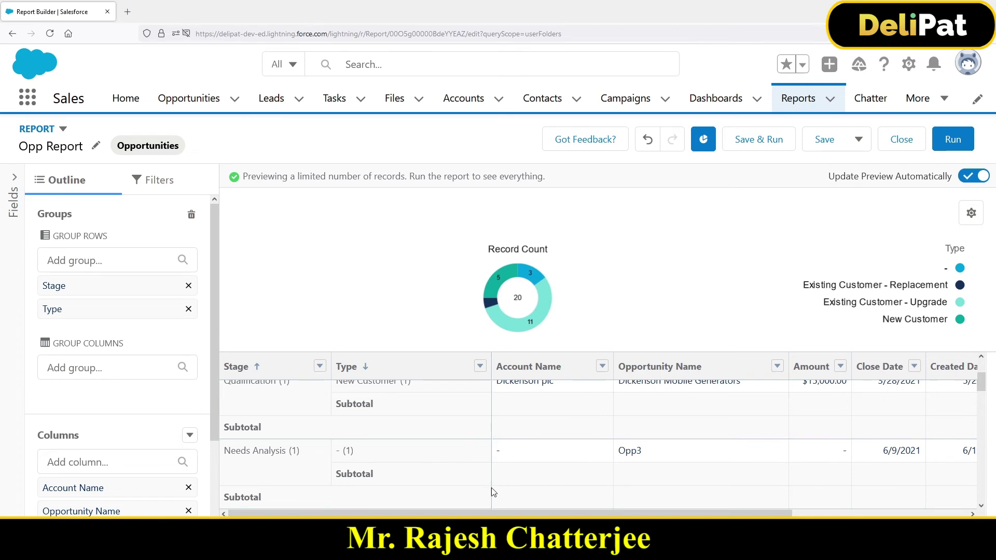
left_click(481, 367)
mouse_move(545, 444)
scroll(545, 445, "down", 1)
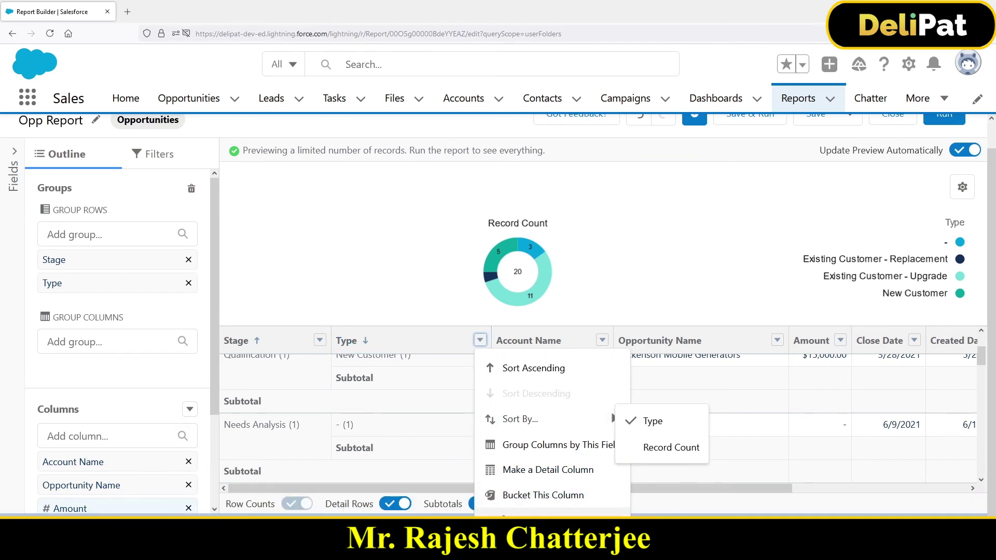
left_click(548, 470)
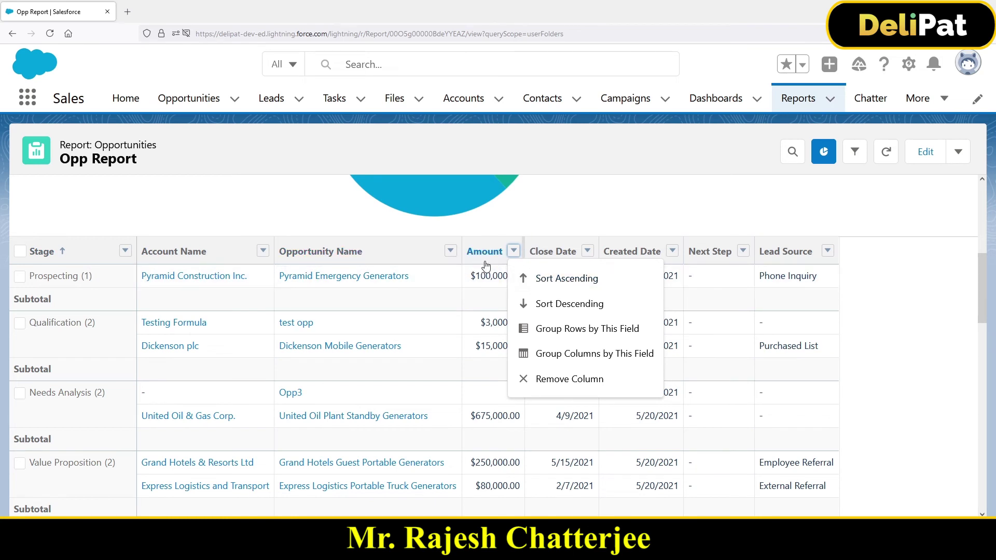
Step: Sort the report records by Created Date in ascending order, and reverse the sort to descending
left_click(620, 247)
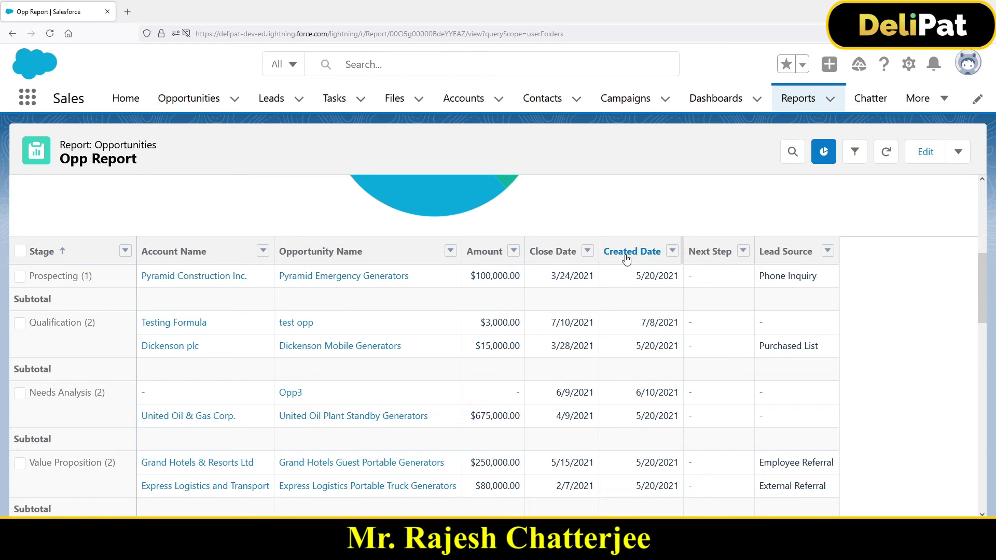
left_click(627, 255)
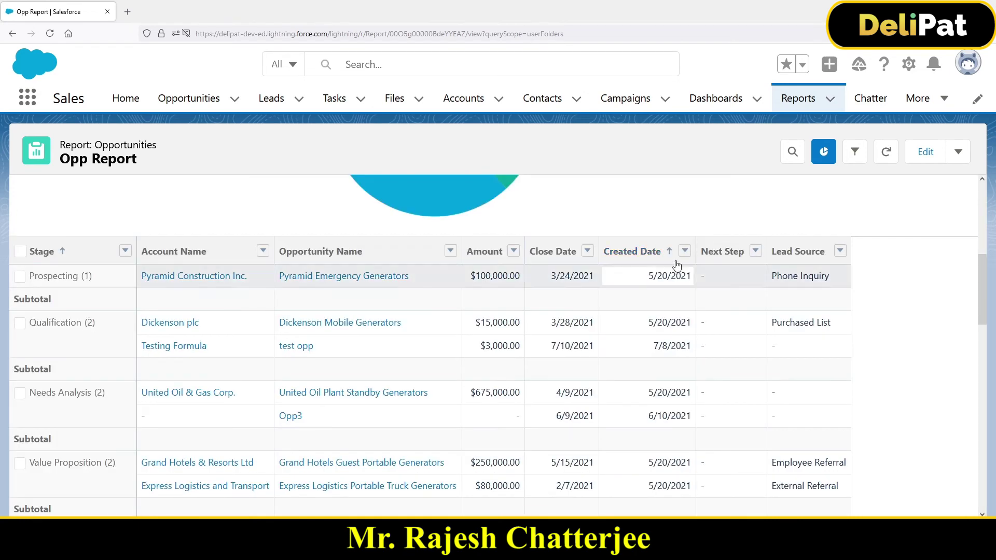
left_click(654, 258)
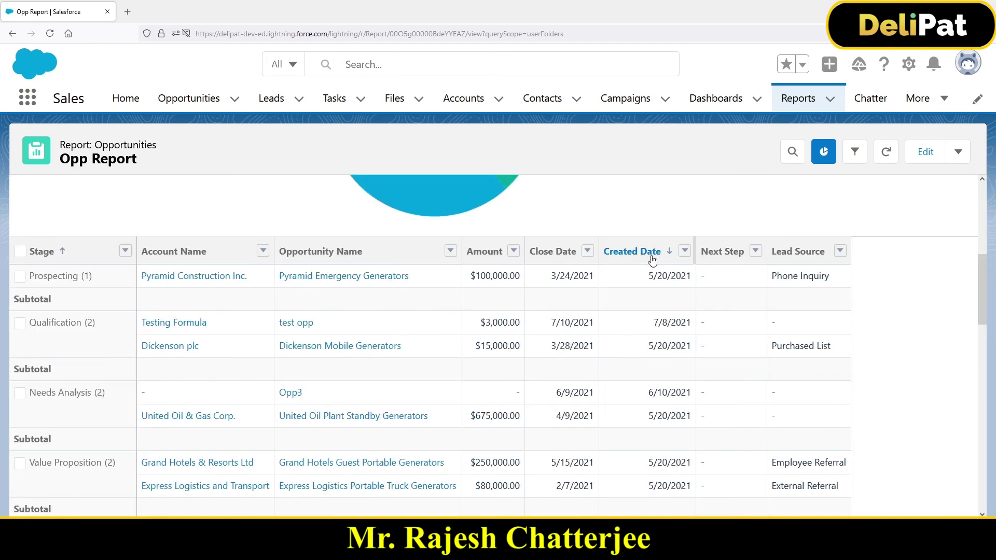